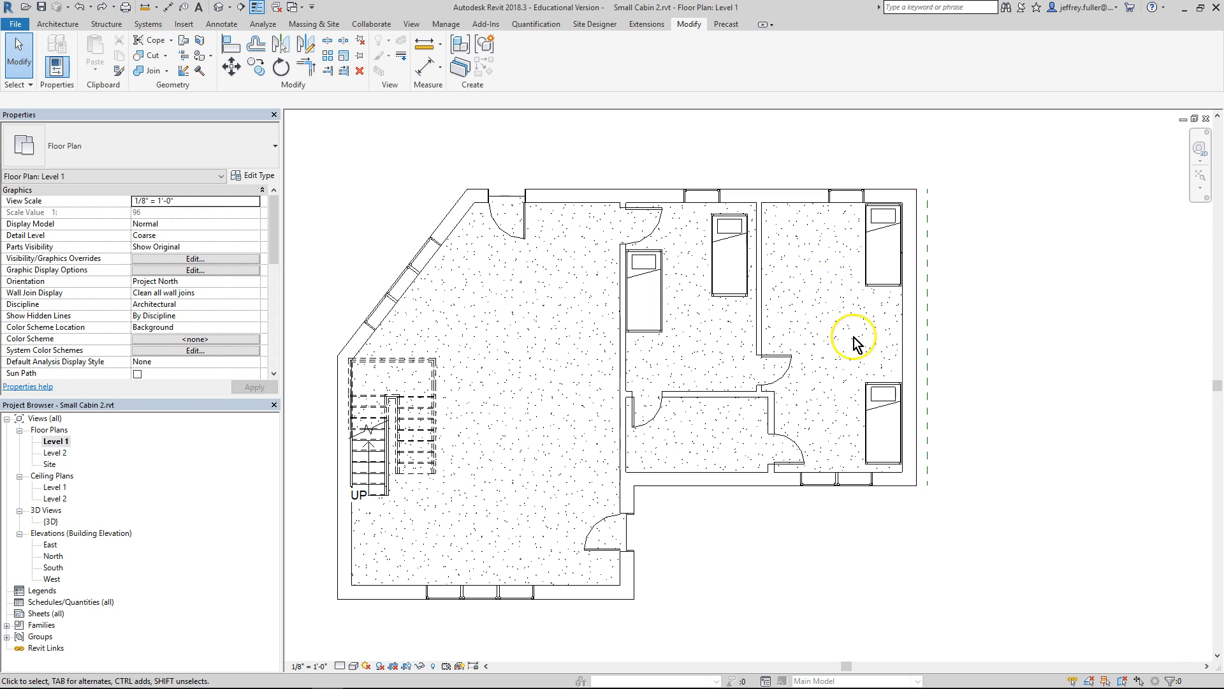
Move the lower bed in the far-right bedroom sideways away from the exterior wall, out of line with the upper bed
{"action": "left_click_drag", "start_coordinate": [882, 428], "coordinate": [829, 428]}
{"action": "left_click", "coordinate": [1042, 330]}
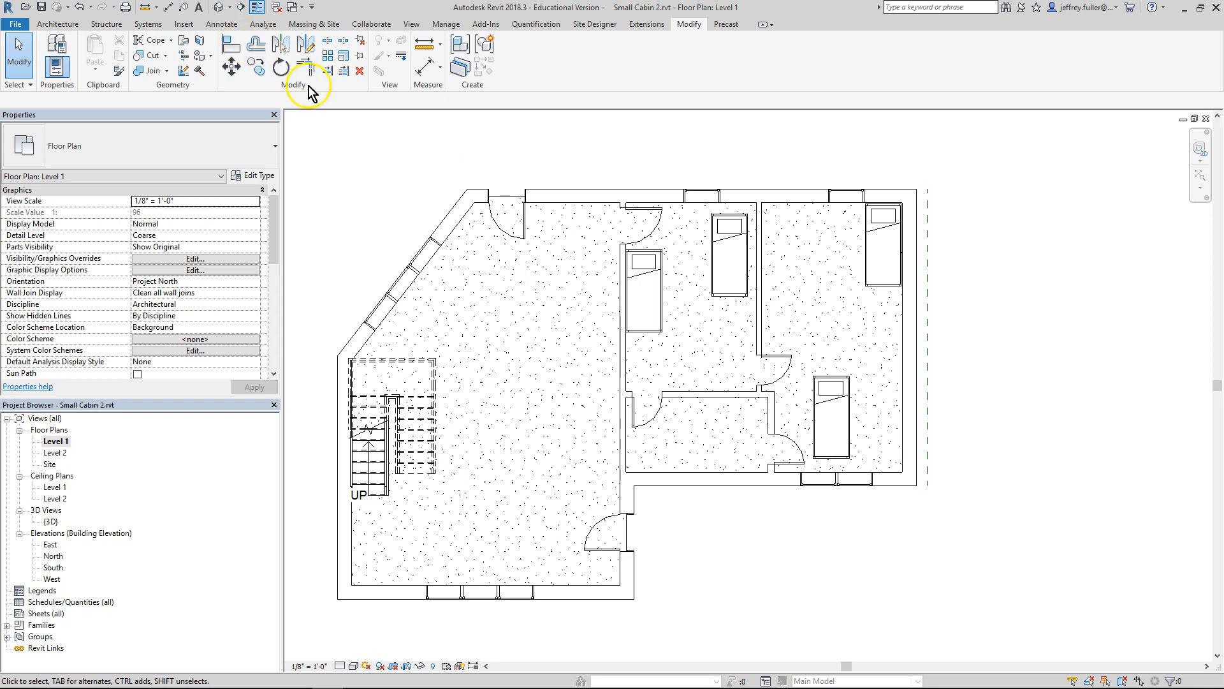
{"action": "left_click", "coordinate": [59, 24]}
{"action": "left_click", "coordinate": [688, 25]}
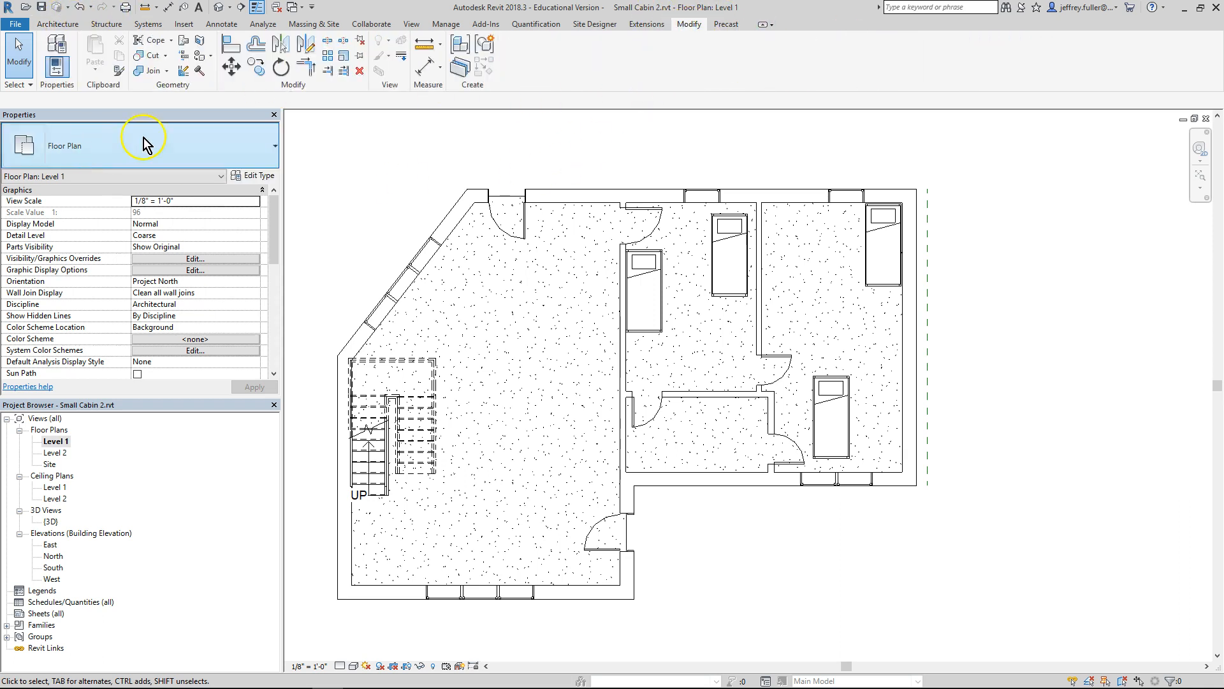
Align the lower bed in the far-right bedroom with the upper bed's lengthwise centerline
{"action": "left_click", "coordinate": [229, 46]}
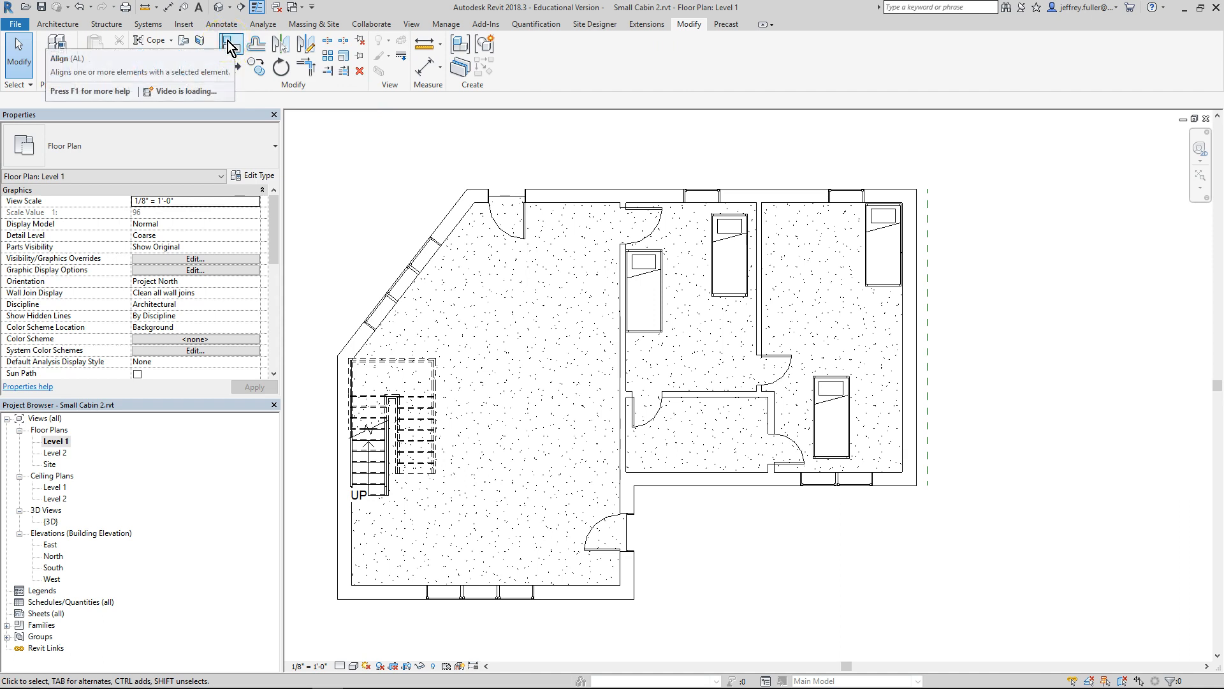
{"action": "left_click", "coordinate": [230, 46]}
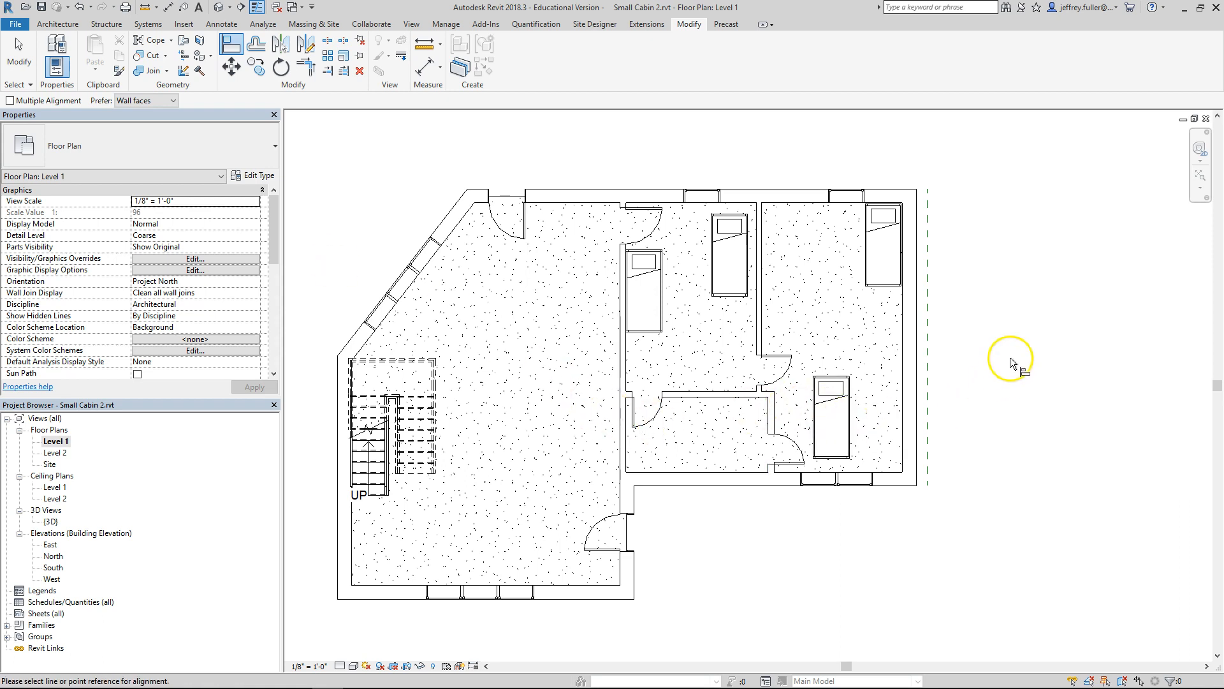
{"action": "left_click", "coordinate": [885, 266]}
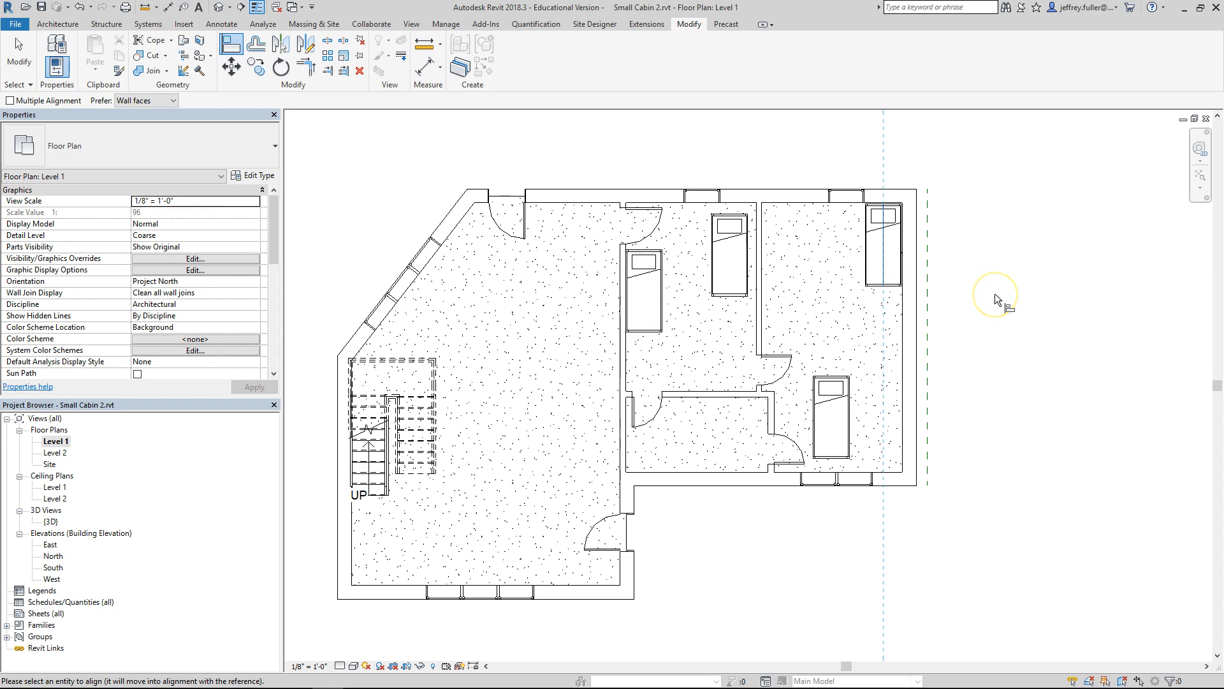
{"action": "left_click", "coordinate": [832, 418]}
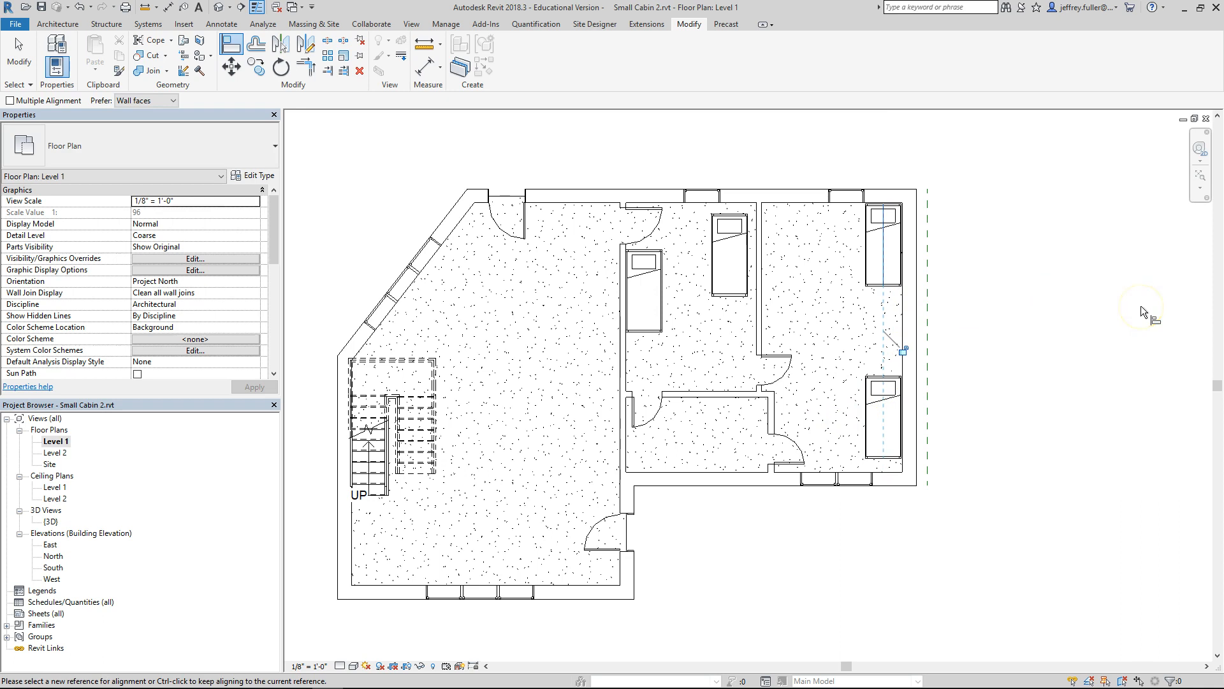
{"action": "left_click", "coordinate": [1094, 378]}
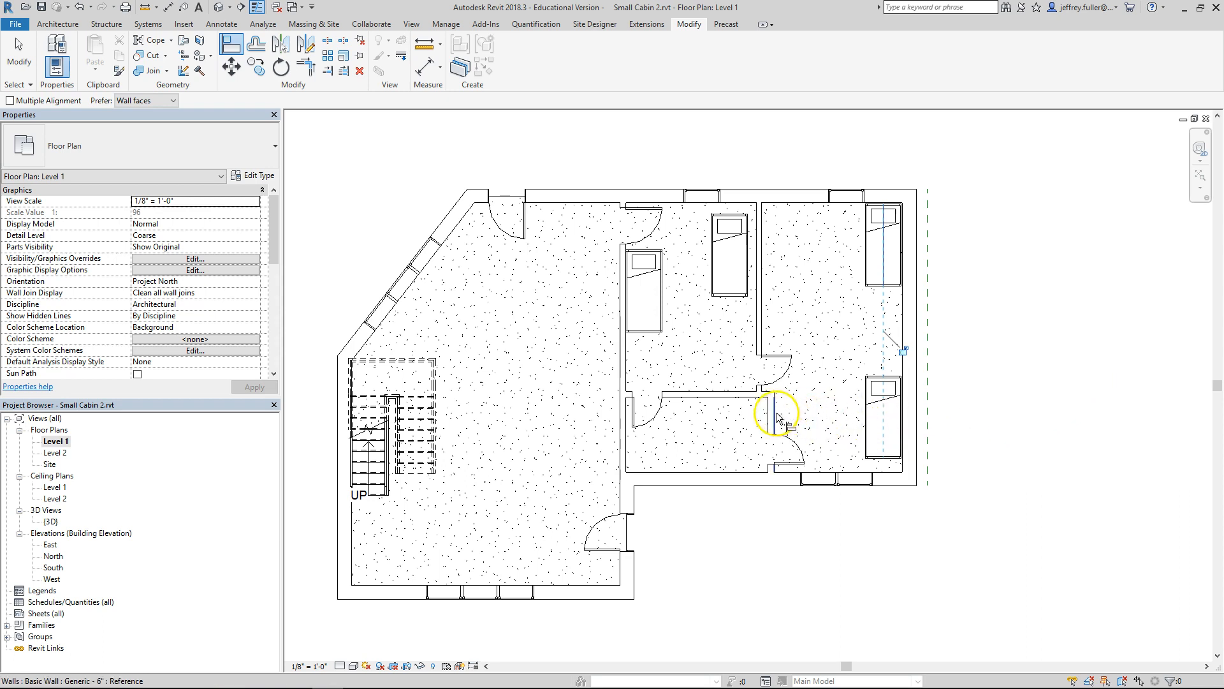
Align the right face of the partition between the two bedrooms with the right face of the small room's wall below it
{"action": "left_click", "coordinate": [756, 317]}
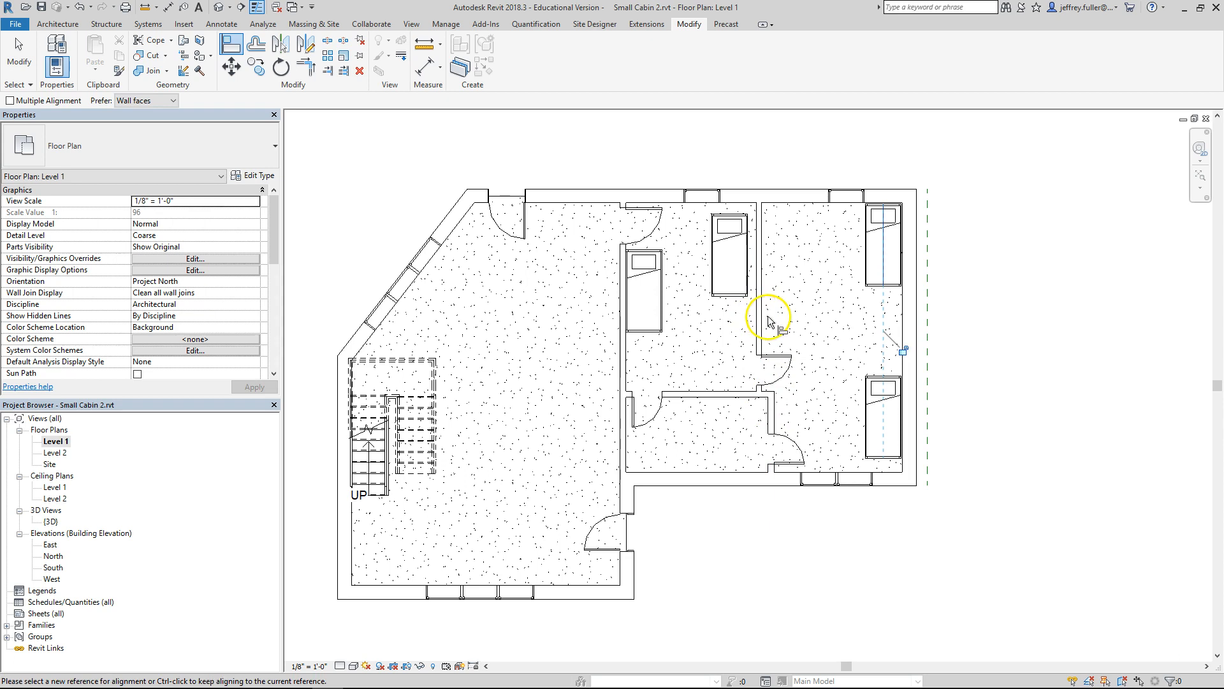
{"action": "left_click", "coordinate": [775, 411]}
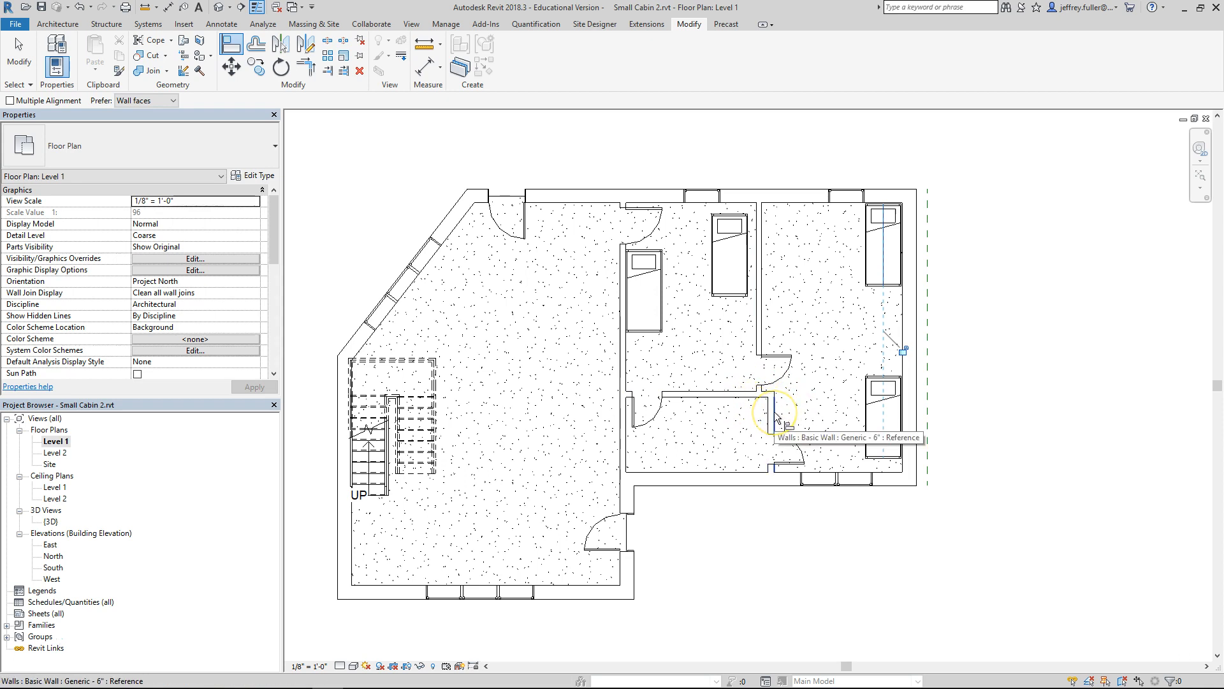
{"action": "left_click", "coordinate": [775, 415]}
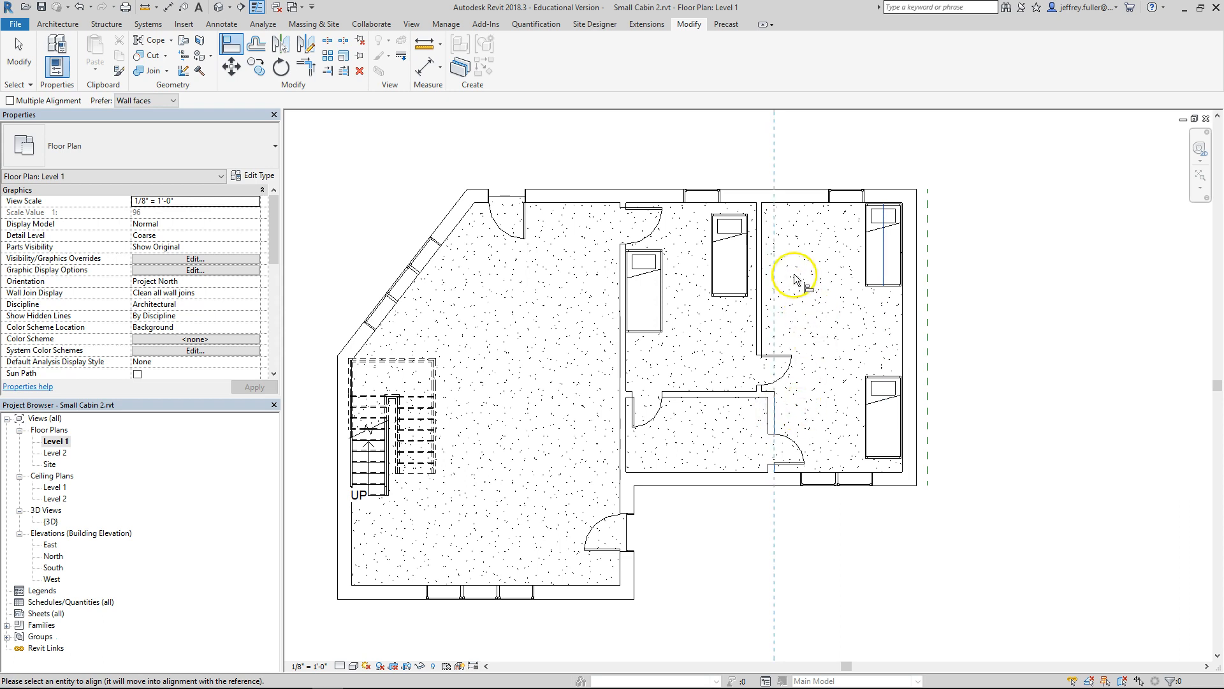
{"action": "left_click", "coordinate": [764, 280]}
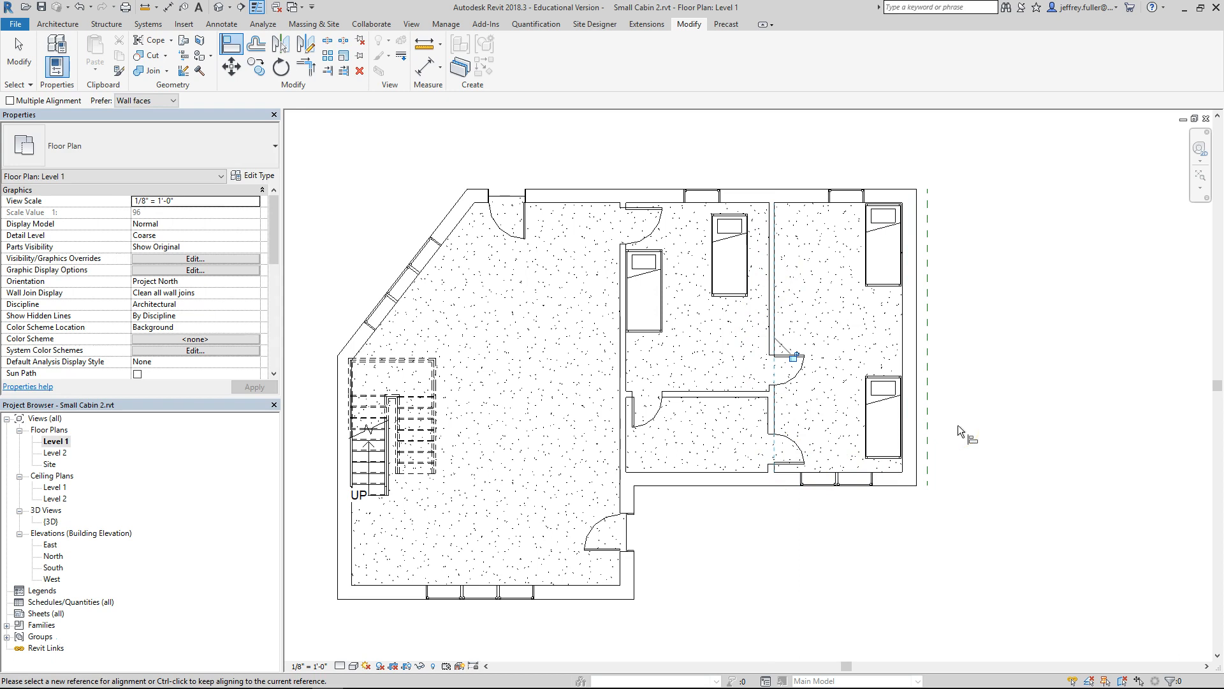
Align the right bed in the middle bedroom with the left bed's crosswise centerline so the two sit level
{"action": "key", "text": "Escape"}
{"action": "left_click", "coordinate": [642, 294]}
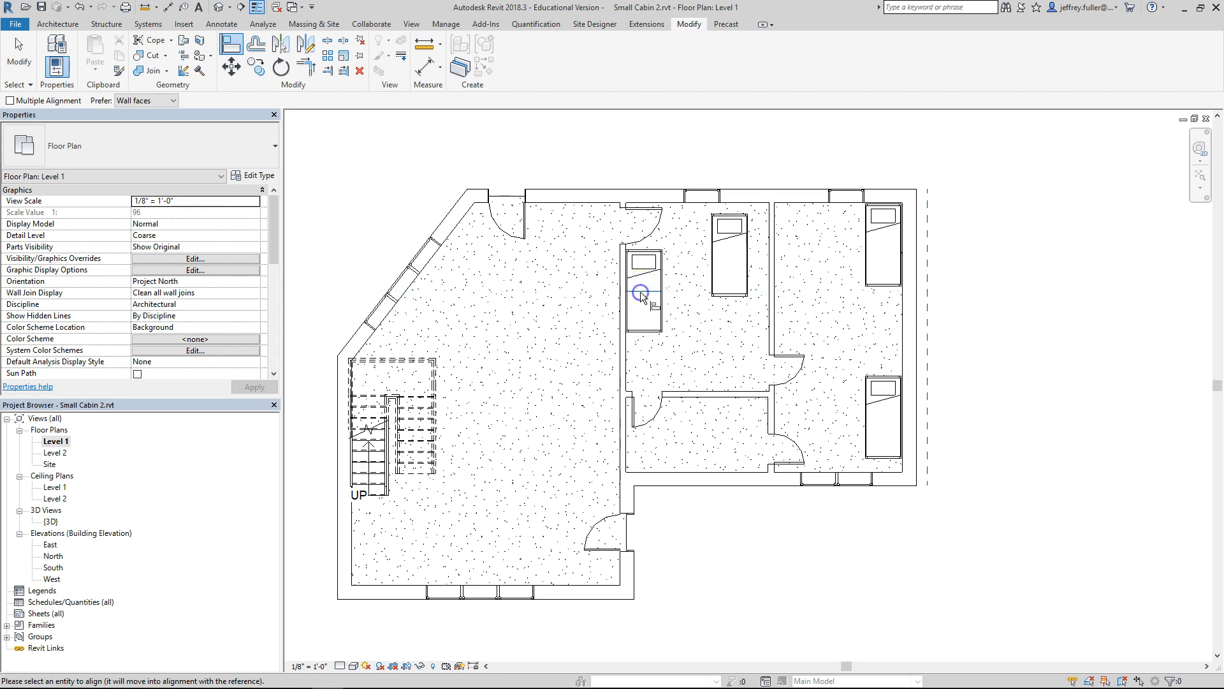
{"action": "left_click", "coordinate": [729, 254]}
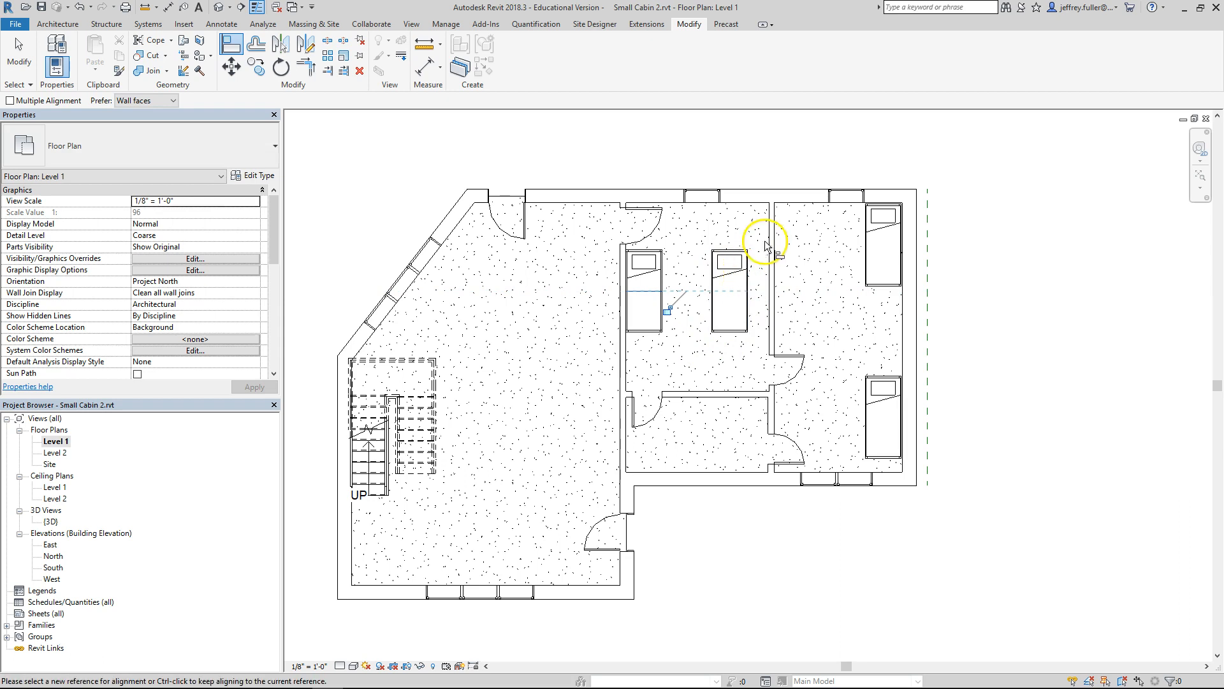
{"action": "left_click", "coordinate": [749, 278]}
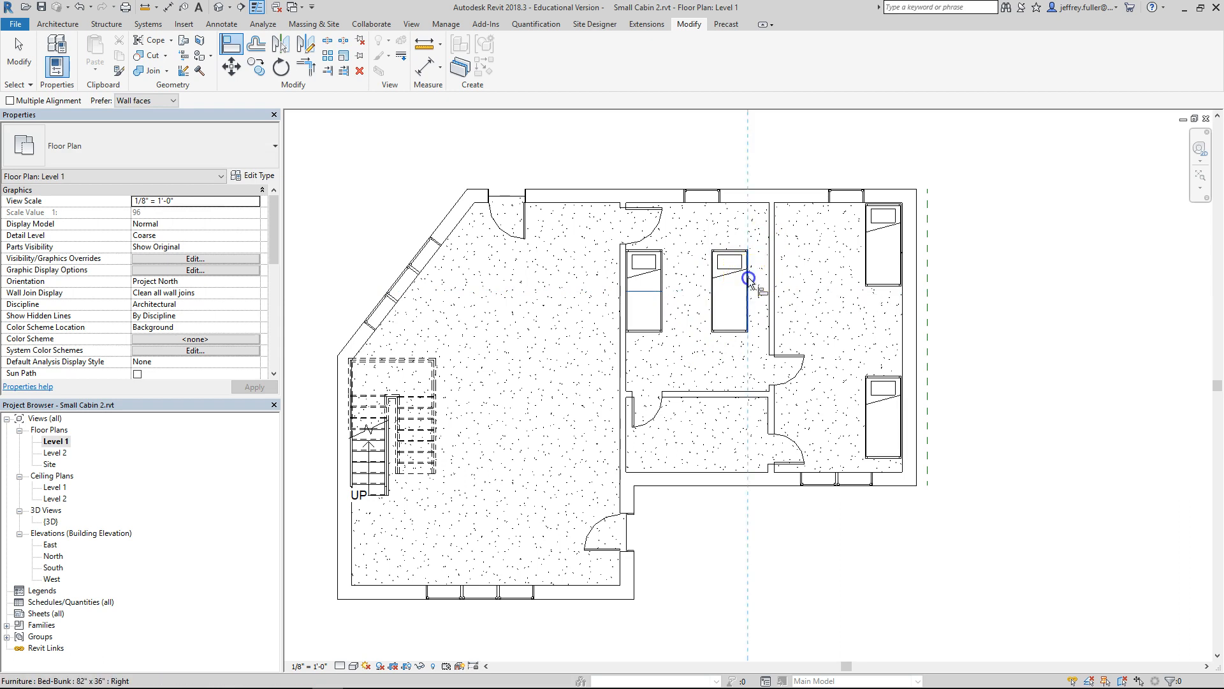
{"action": "key", "text": "Escape"}
{"action": "key", "text": "Escape"}
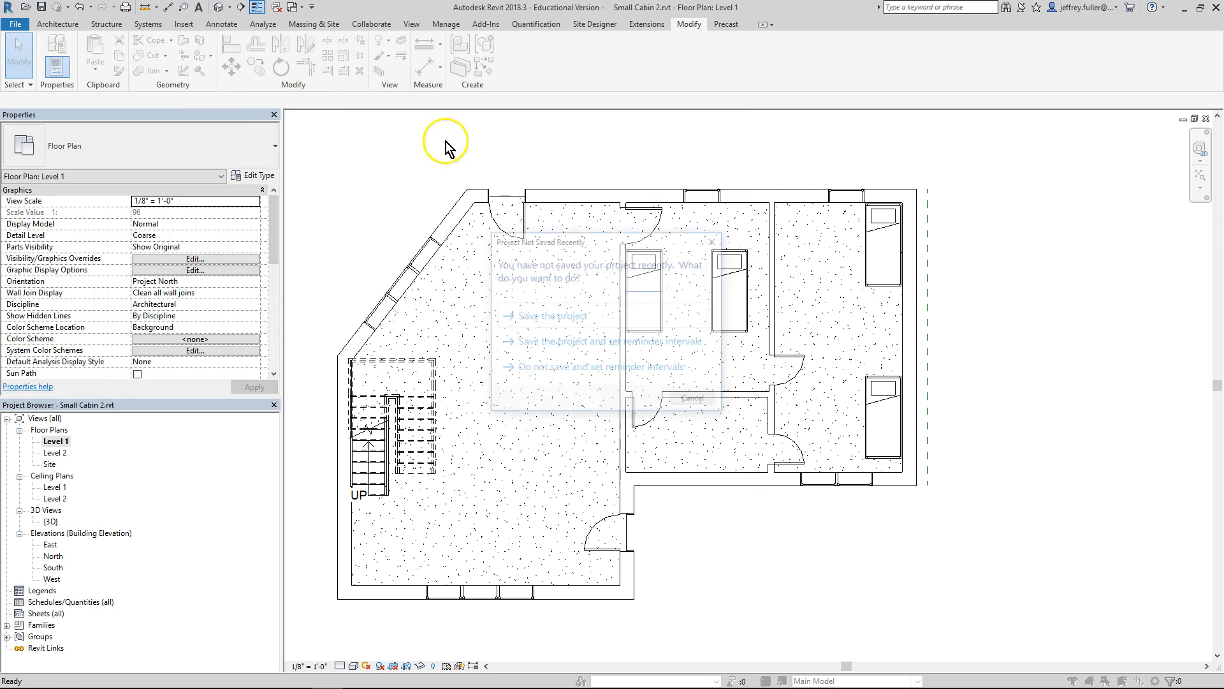
Save the project and align the right side of the middle bedroom's right bed with the adjacent partition face
{"action": "left_click", "coordinate": [592, 318]}
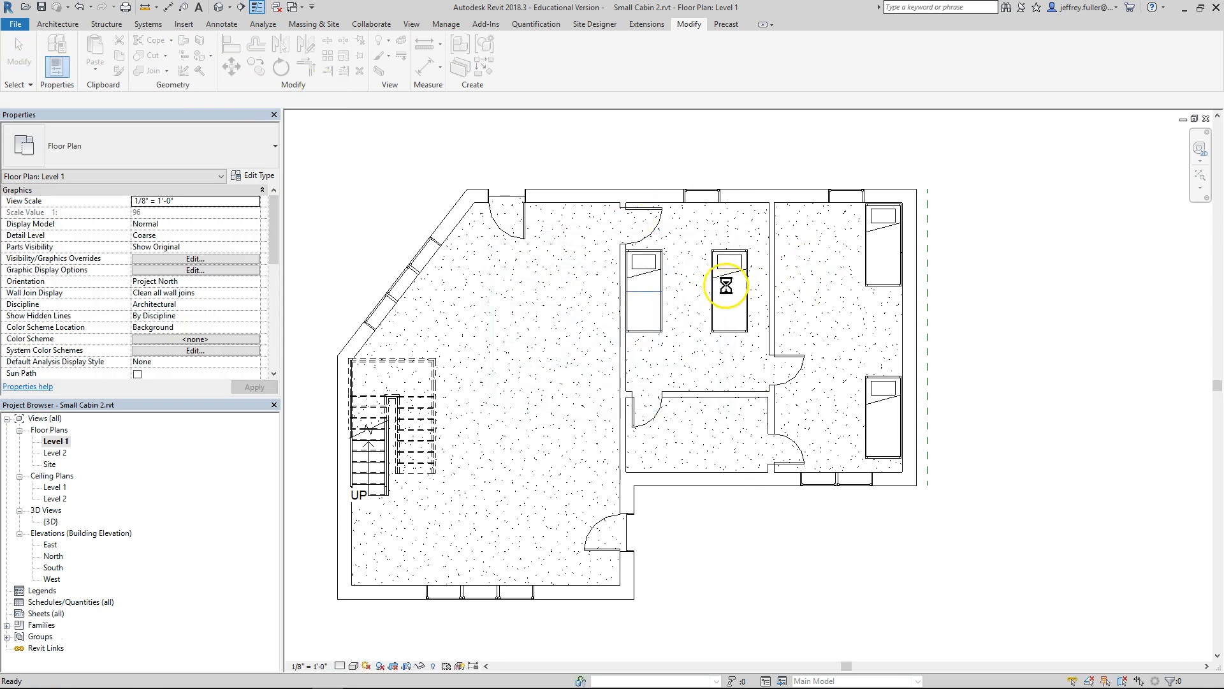
{"action": "key", "text": "a"}
{"action": "key", "text": "l"}
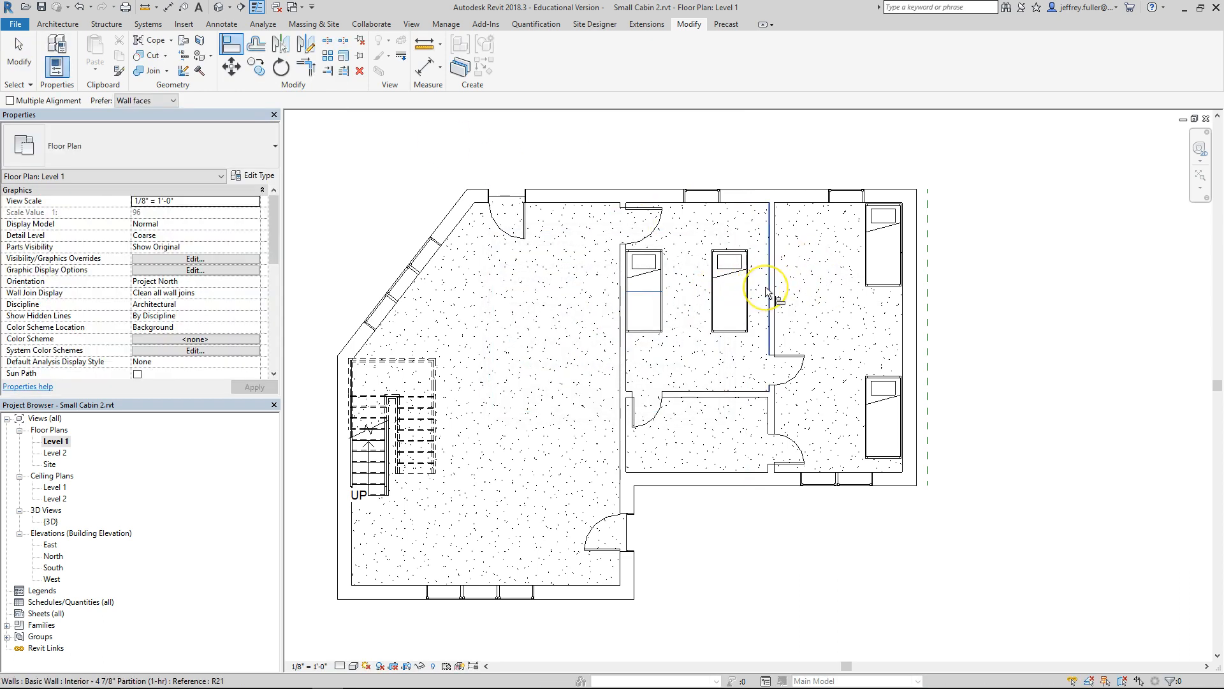
{"action": "left_click", "coordinate": [769, 291]}
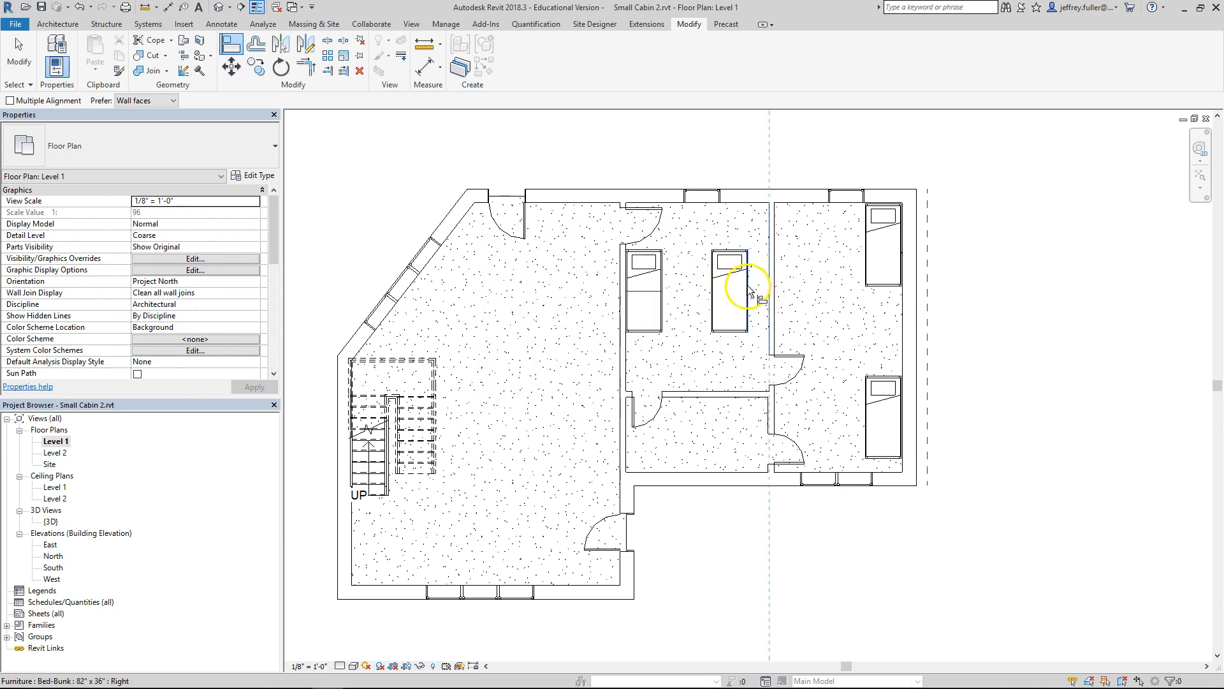
{"action": "left_click", "coordinate": [748, 288]}
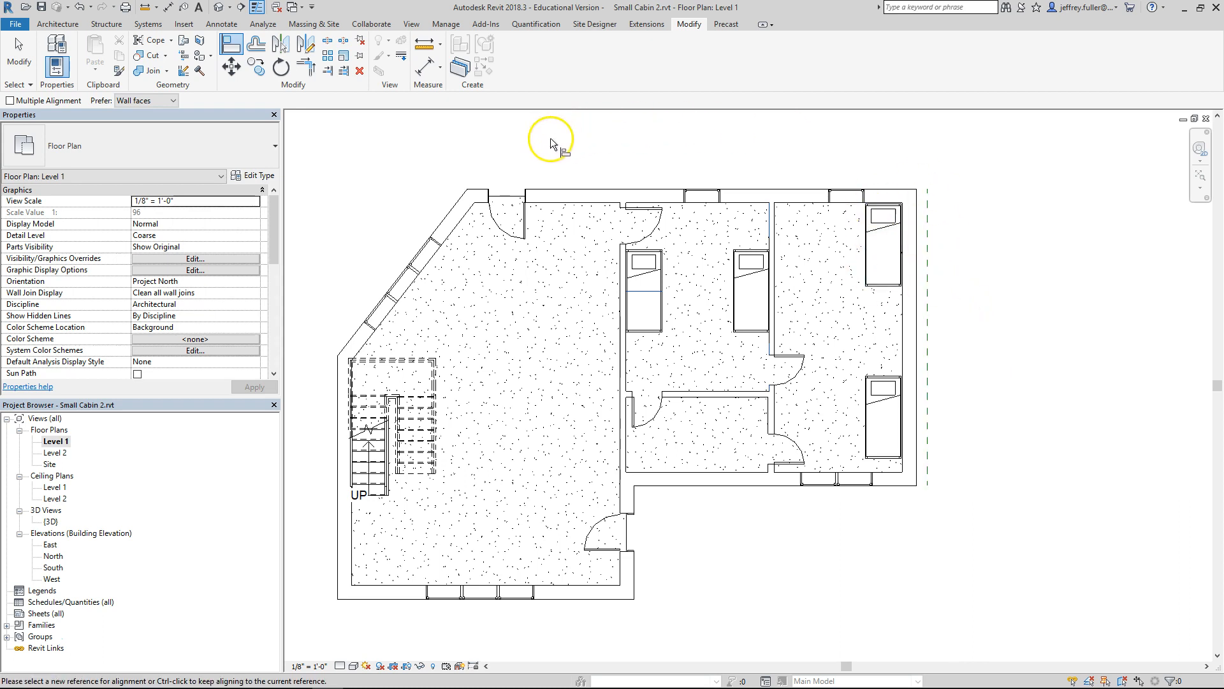
{"action": "key", "text": "Escape"}
{"action": "key", "text": "Escape"}
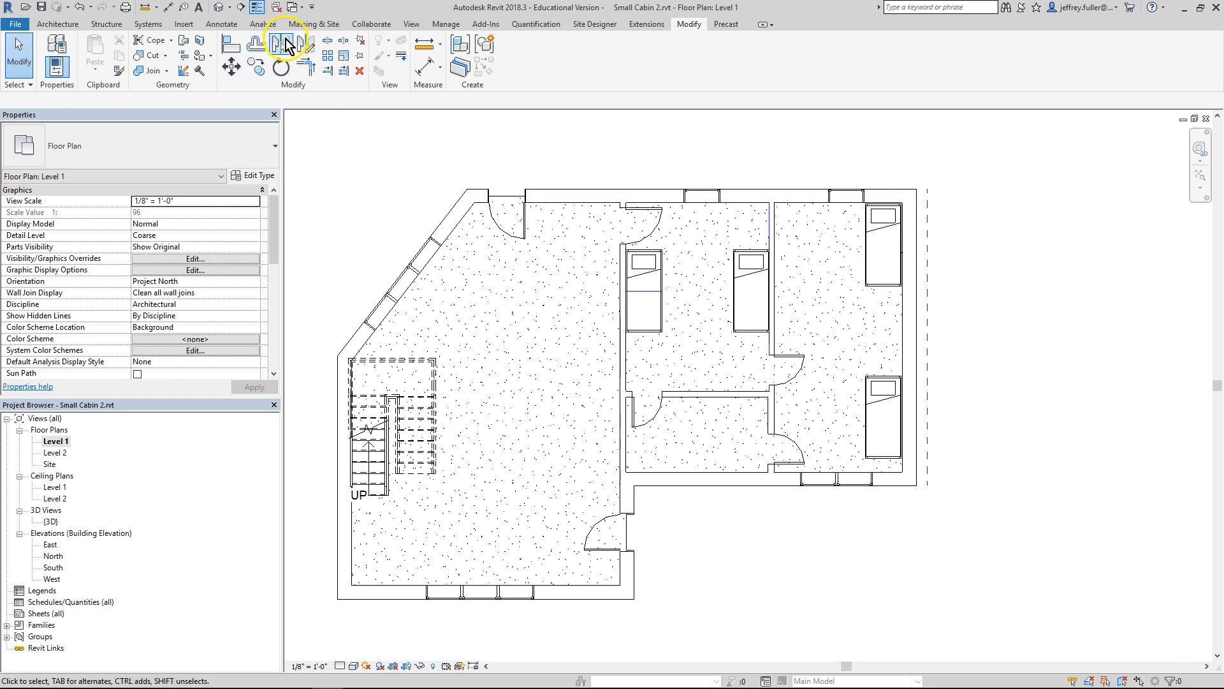
Mirror a copy of the upper bed in the far-right bedroom about the center of the window beside it, using Mirror - Pick Axis
{"action": "left_click", "coordinate": [285, 47]}
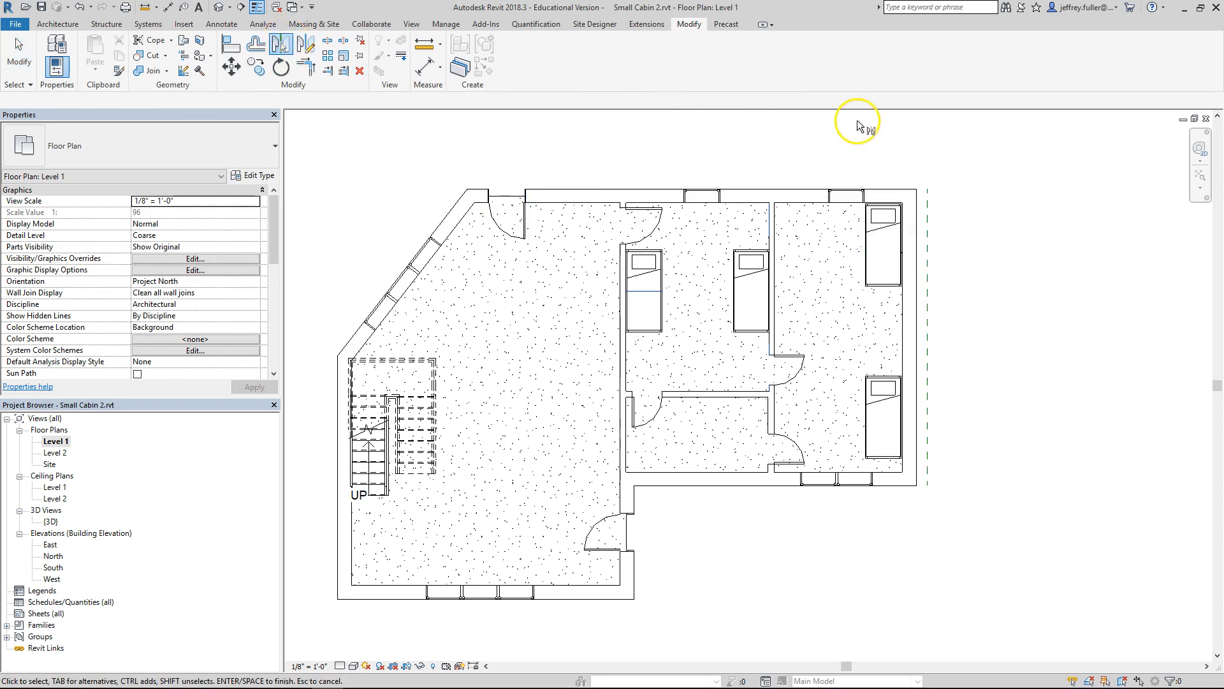
{"action": "left_click", "coordinate": [890, 256]}
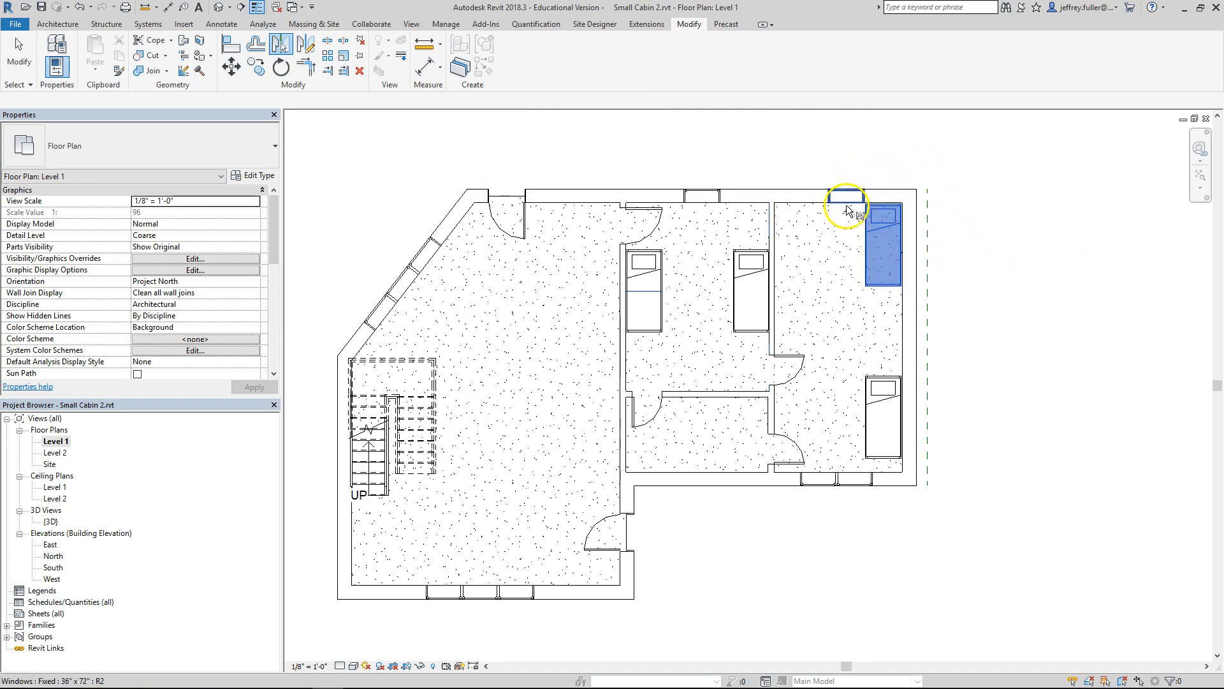
{"action": "left_click", "coordinate": [935, 175]}
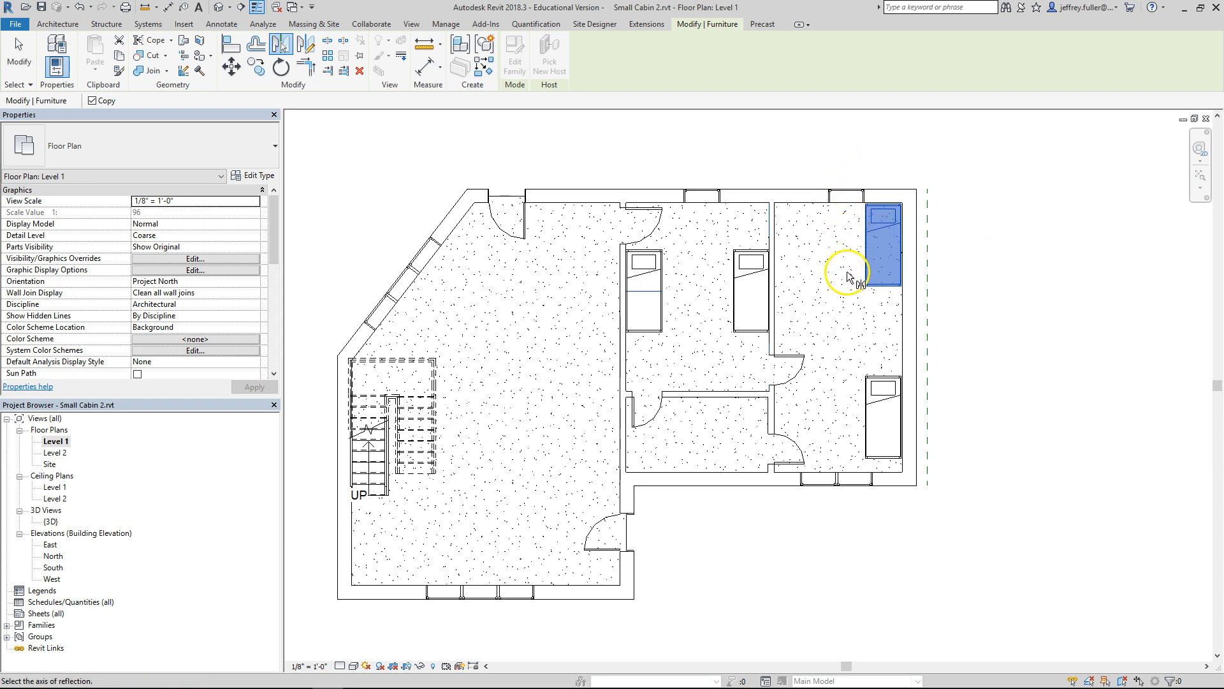
{"action": "left_click", "coordinate": [844, 202]}
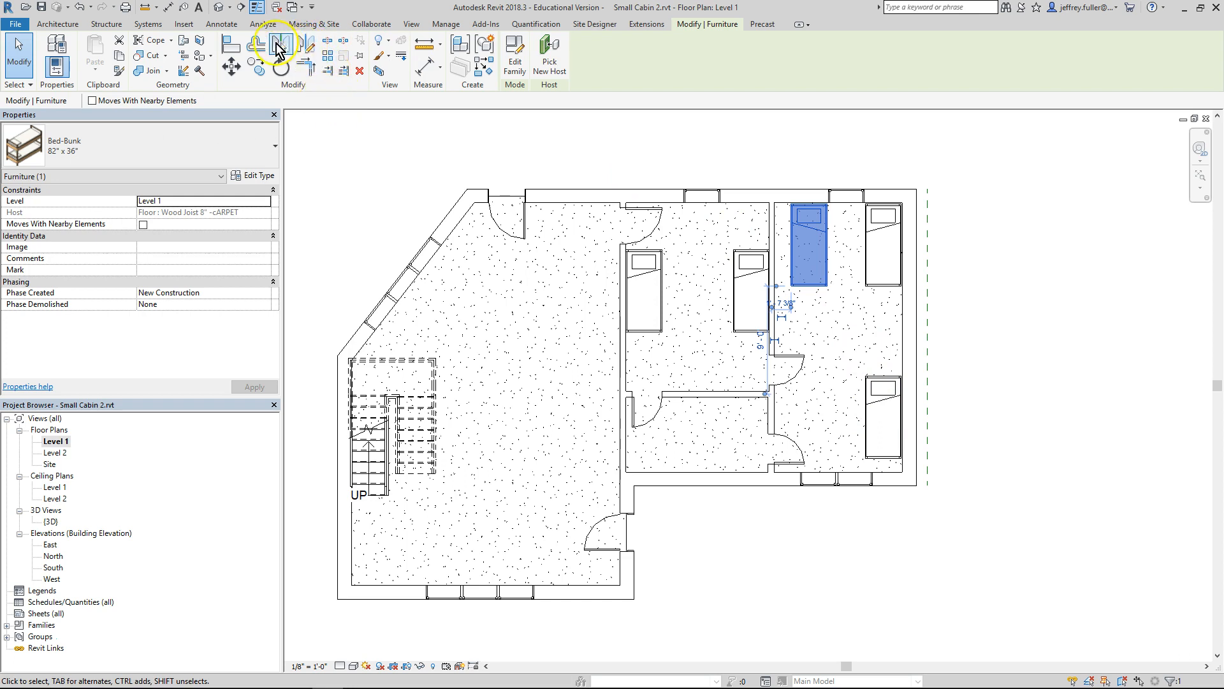
Mirror a copy of the lower bed in the far-right bedroom across a drawn vertical axis beside it, using Mirror - Draw Axis
{"action": "left_click", "coordinate": [312, 52]}
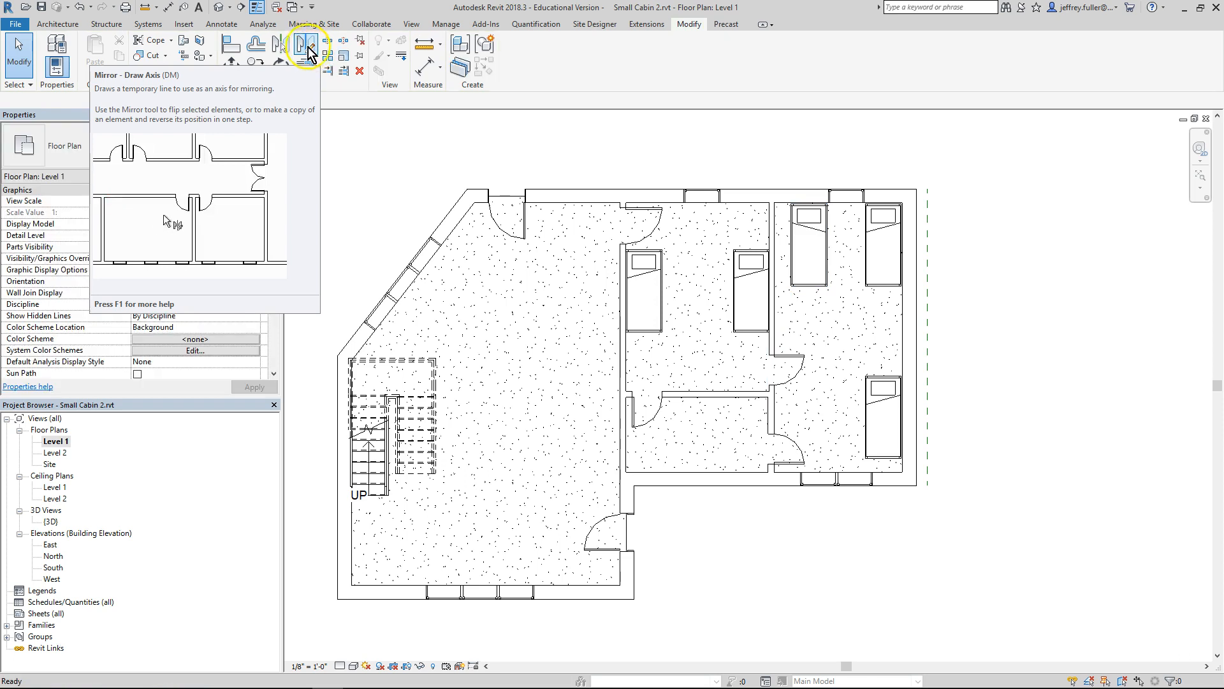
{"action": "left_click", "coordinate": [551, 208]}
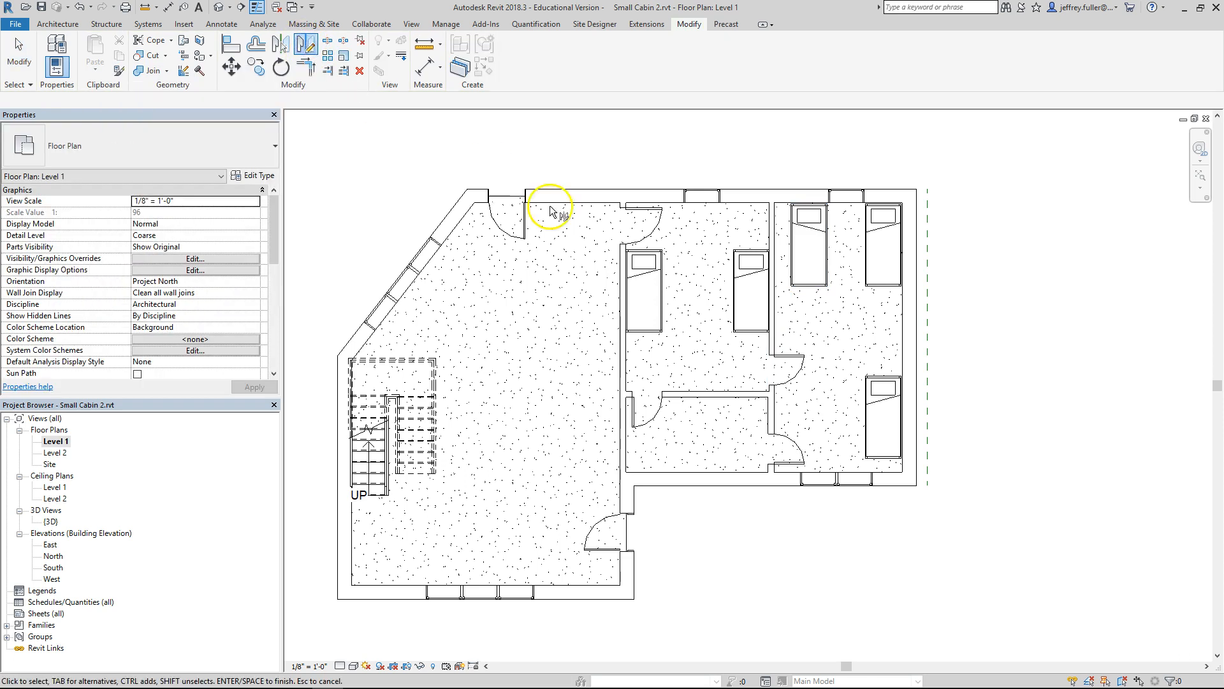
{"action": "left_click", "coordinate": [882, 409]}
{"action": "left_click", "coordinate": [803, 382]}
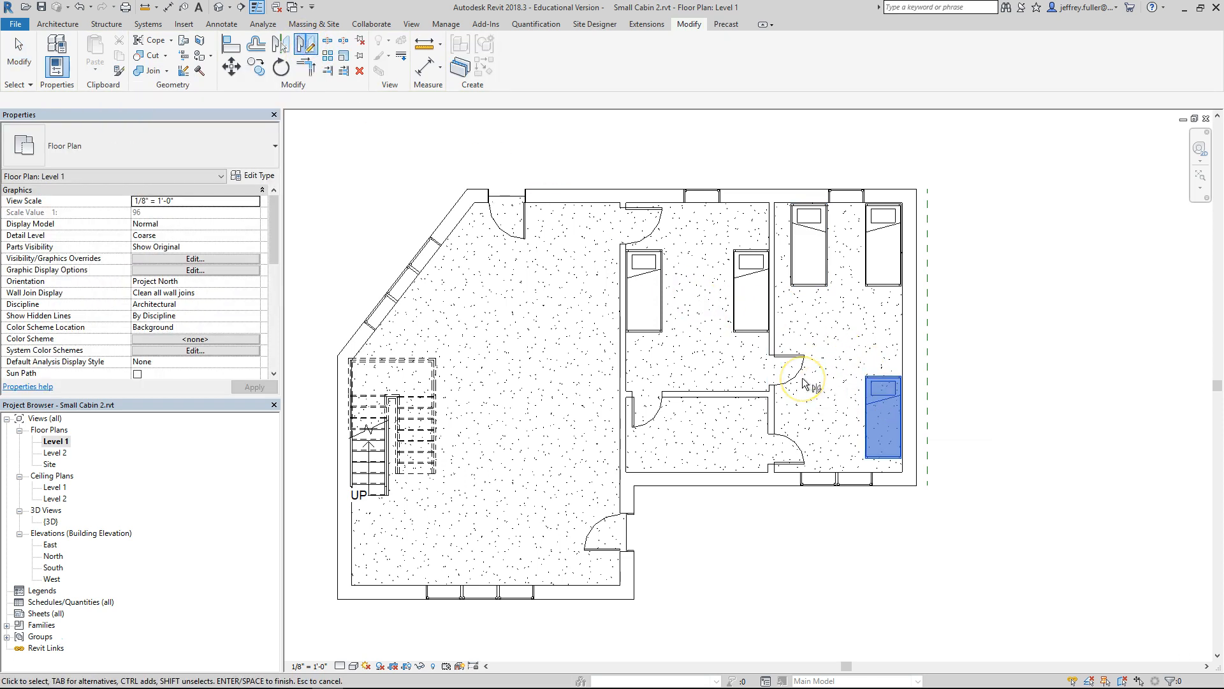
{"action": "key", "text": "Return"}
{"action": "left_click", "coordinate": [846, 378]}
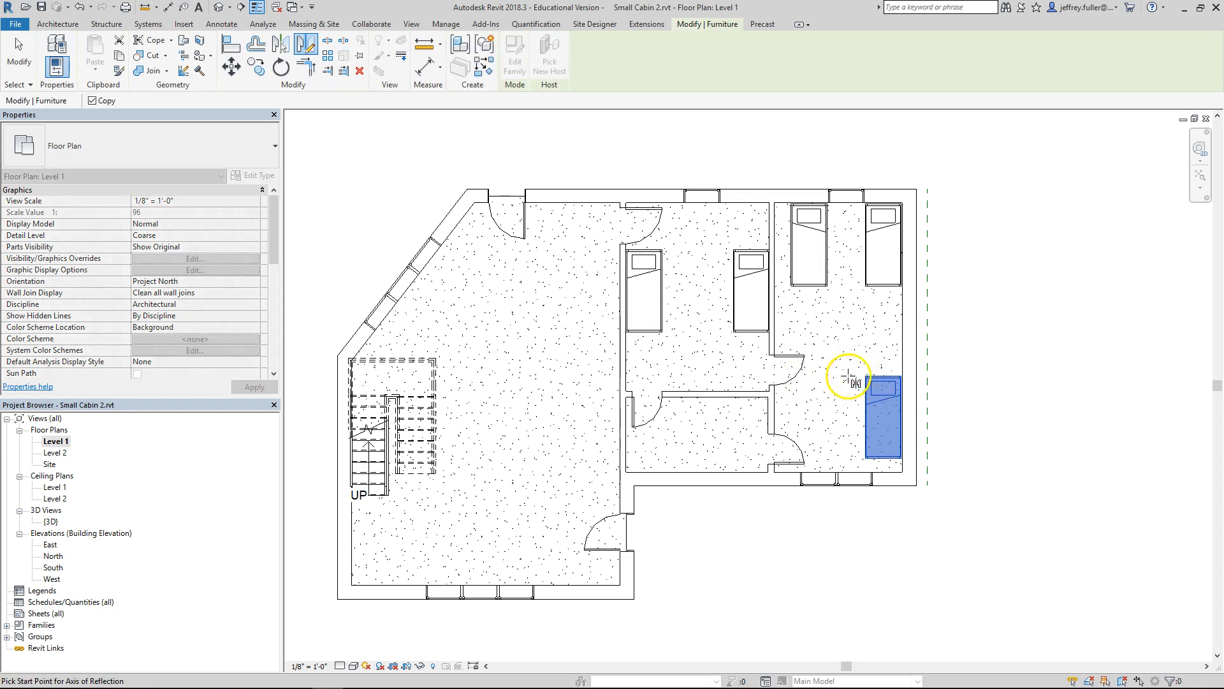
{"action": "left_click", "coordinate": [844, 377]}
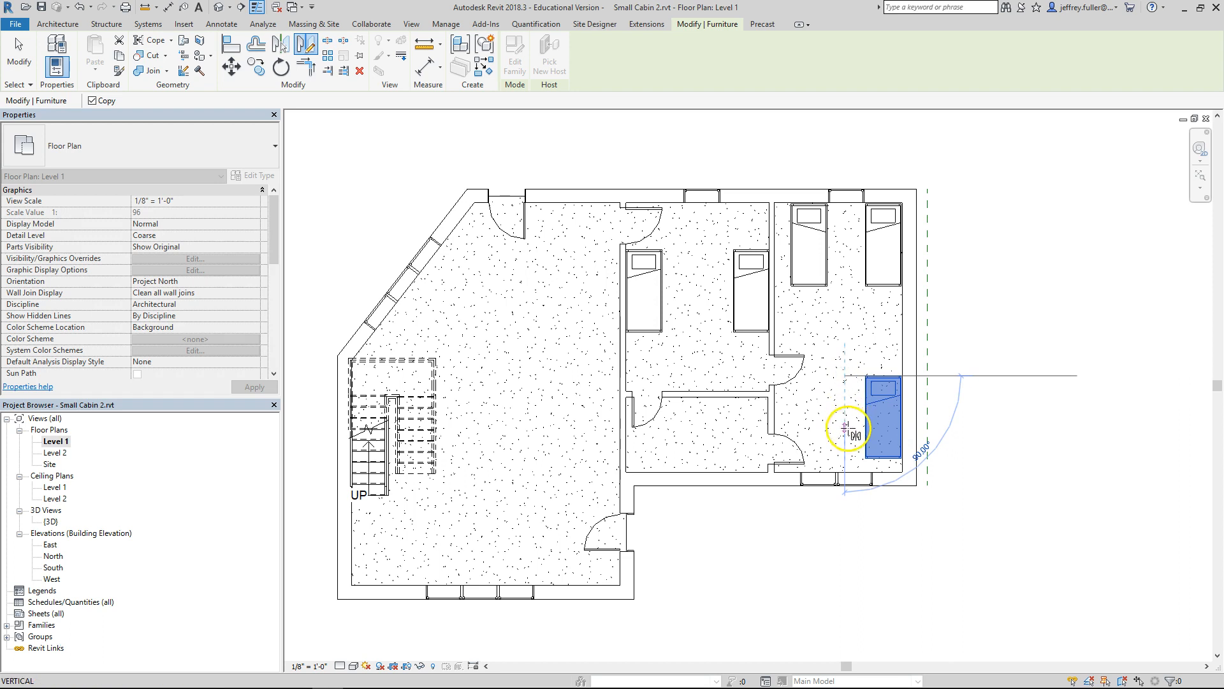
{"action": "left_click", "coordinate": [848, 459]}
{"action": "left_click", "coordinate": [1049, 389]}
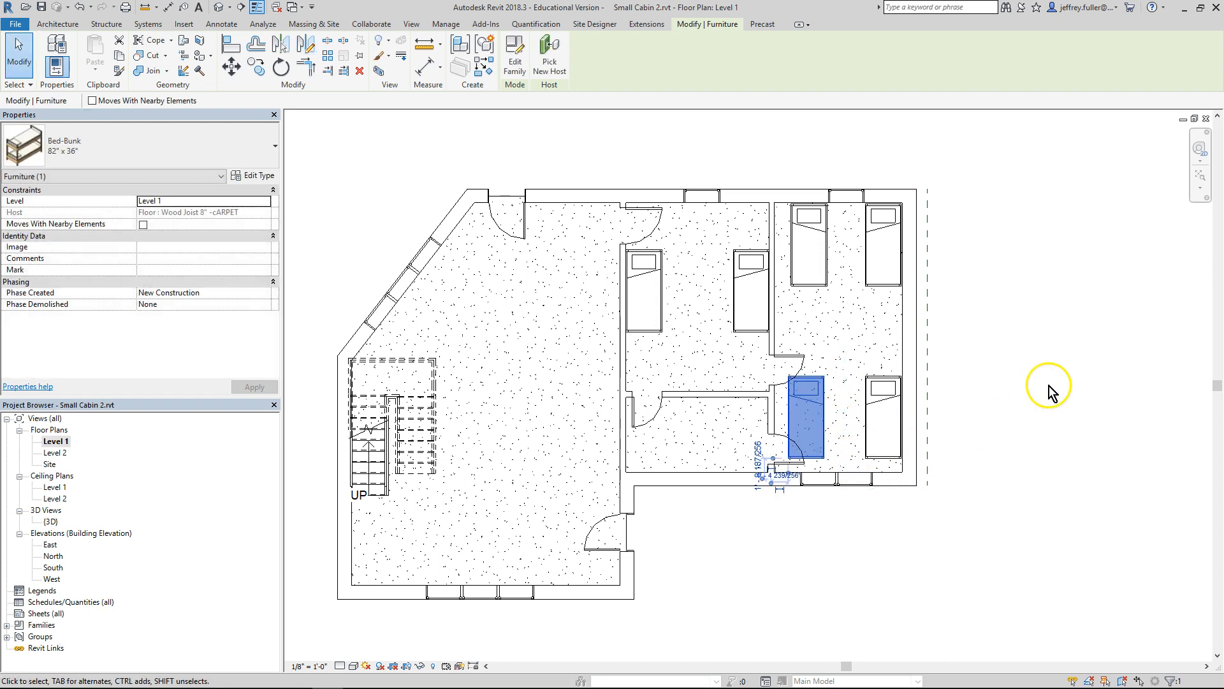